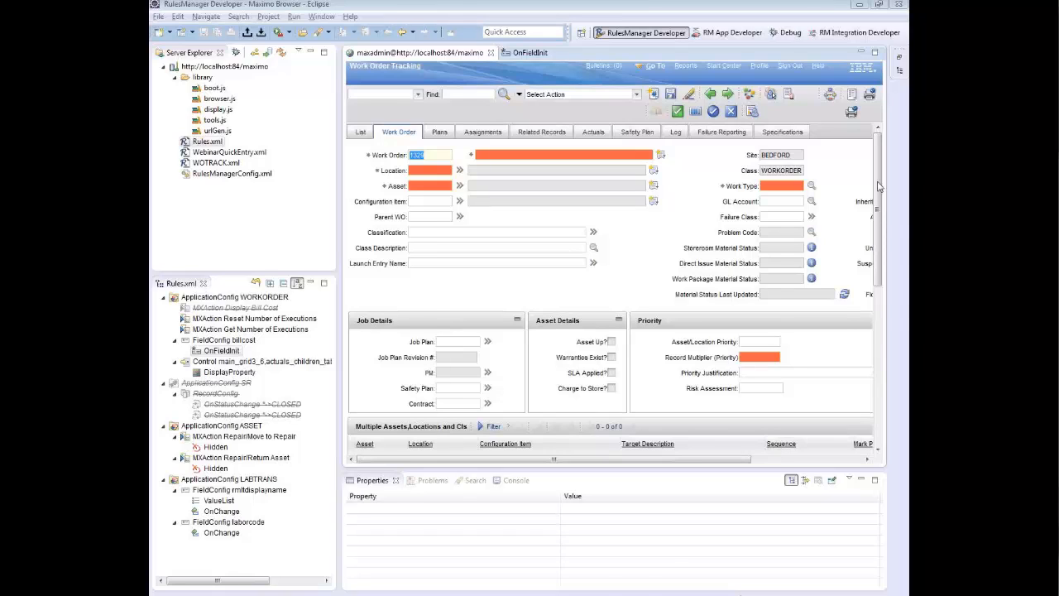
Switch Work Order Tracking to quick entry and enter "maximo challeges" as the description of a new work order
key(alt+Tab)
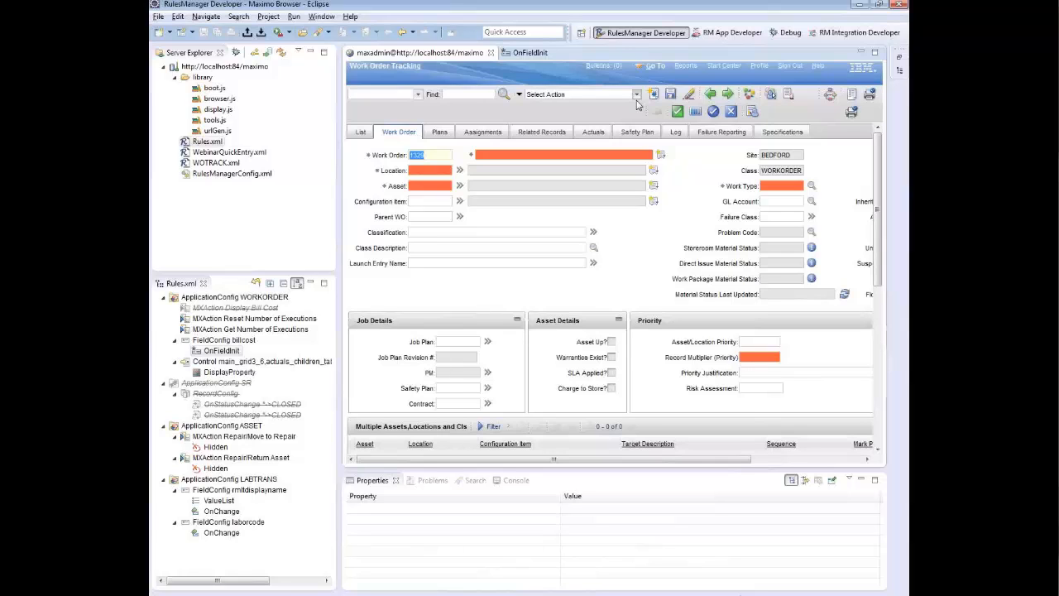
click(636, 94)
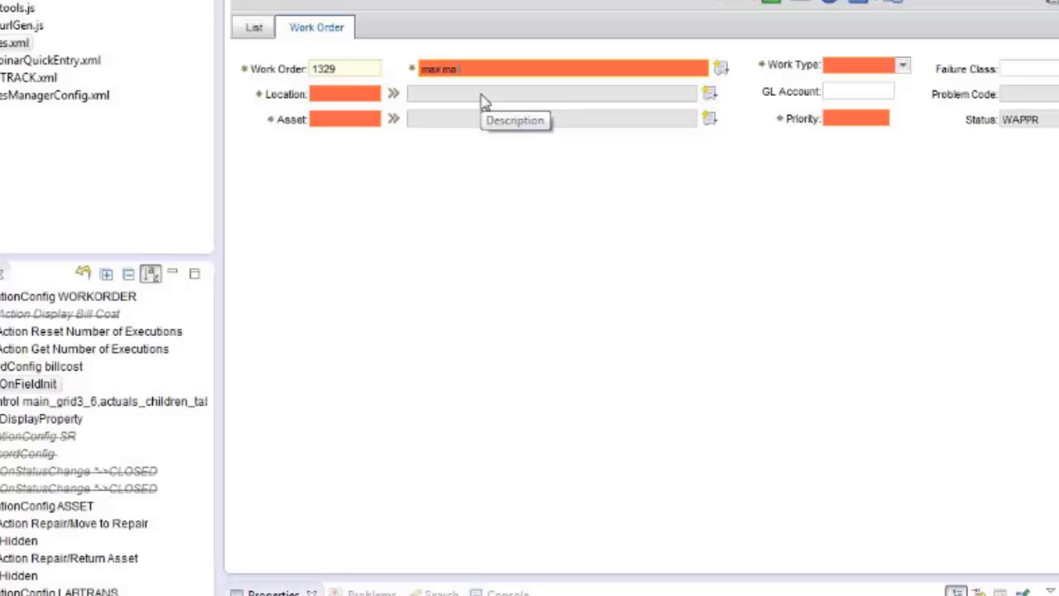
text(challeges)
Look up the asset for the work order and choose A8004, the Unix Server
click(390, 118)
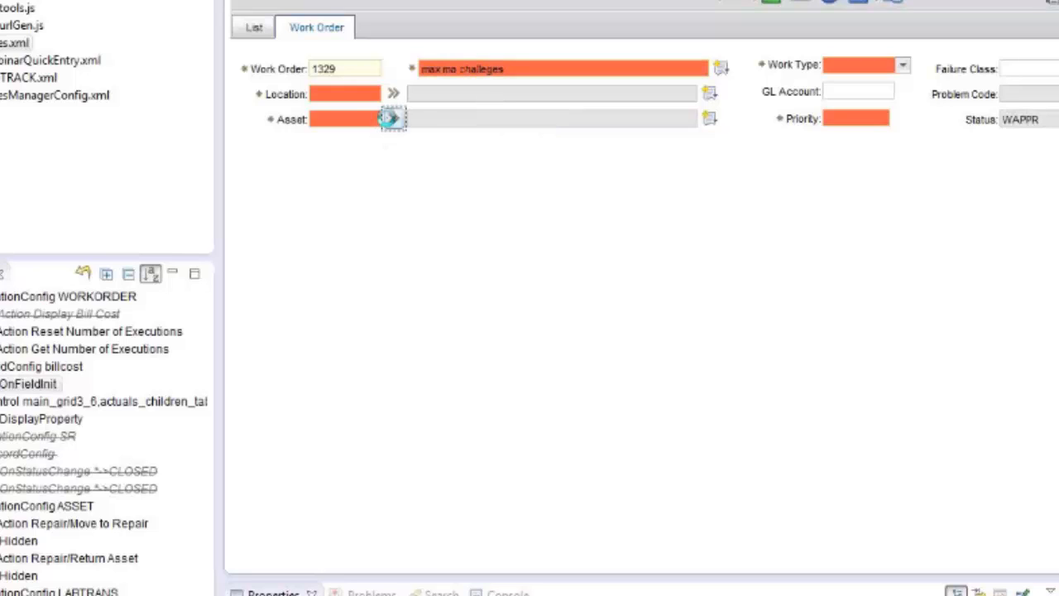
click(464, 167)
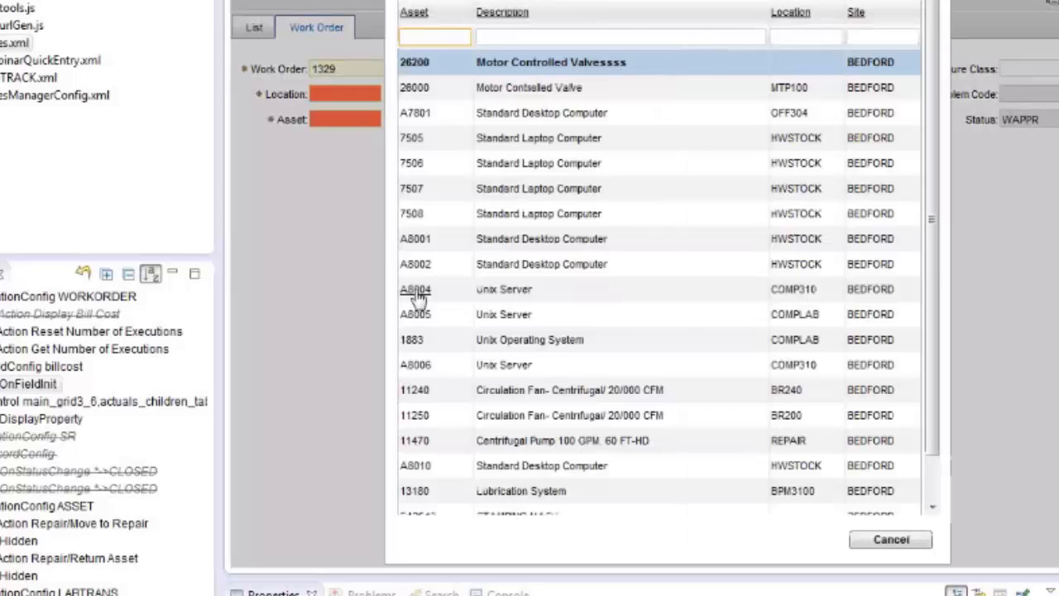
click(418, 291)
Set the work type to EM and the priority to 2, and save the work order
click(904, 64)
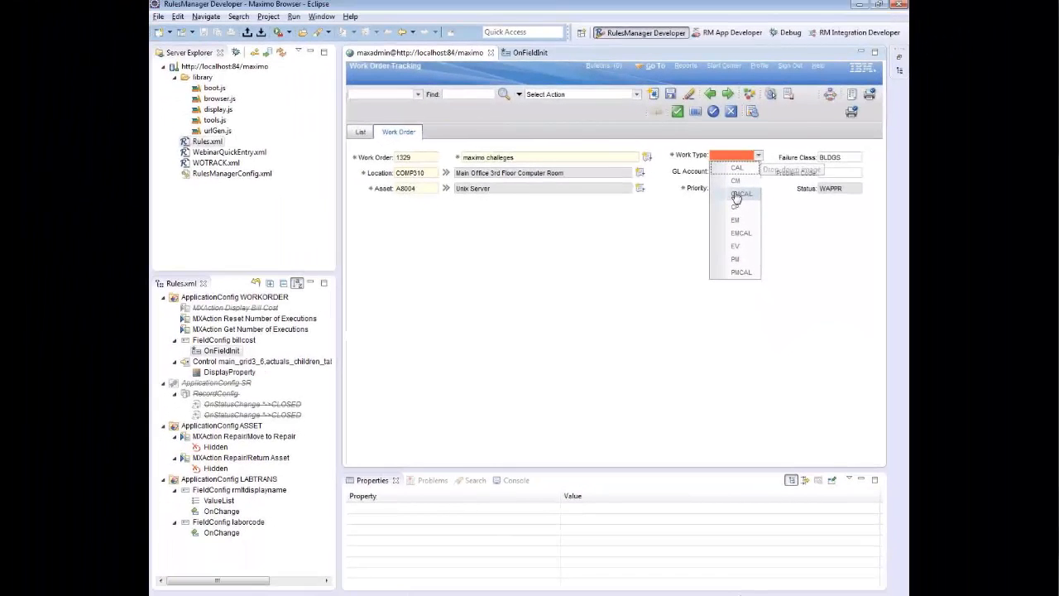
click(736, 219)
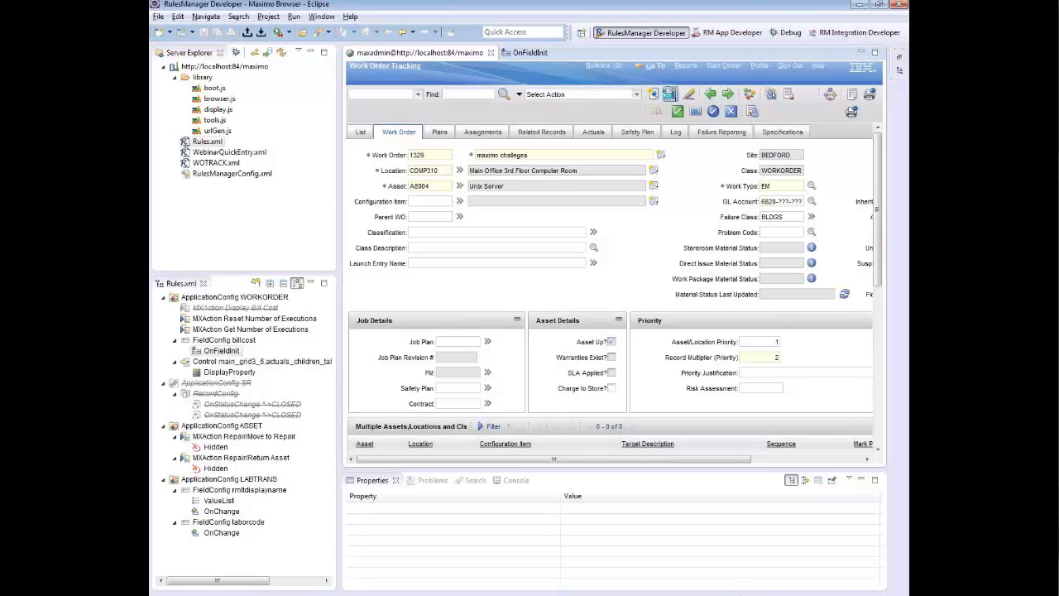
click(670, 95)
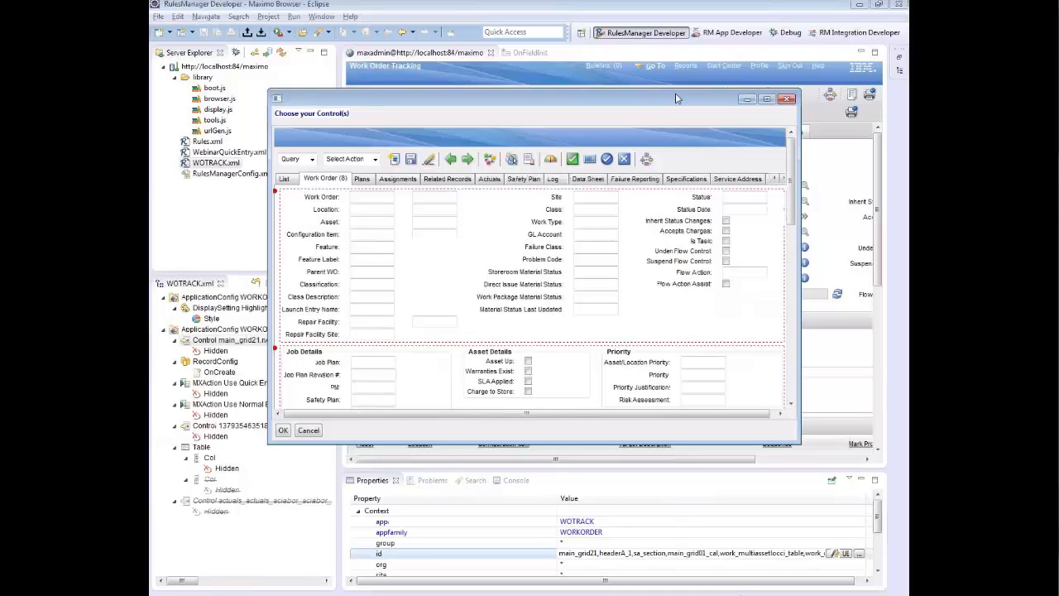
Examine which Work Order sections are marked in the control chooser for the main_grid21 Control rule
scroll(793, 178, down, 1)
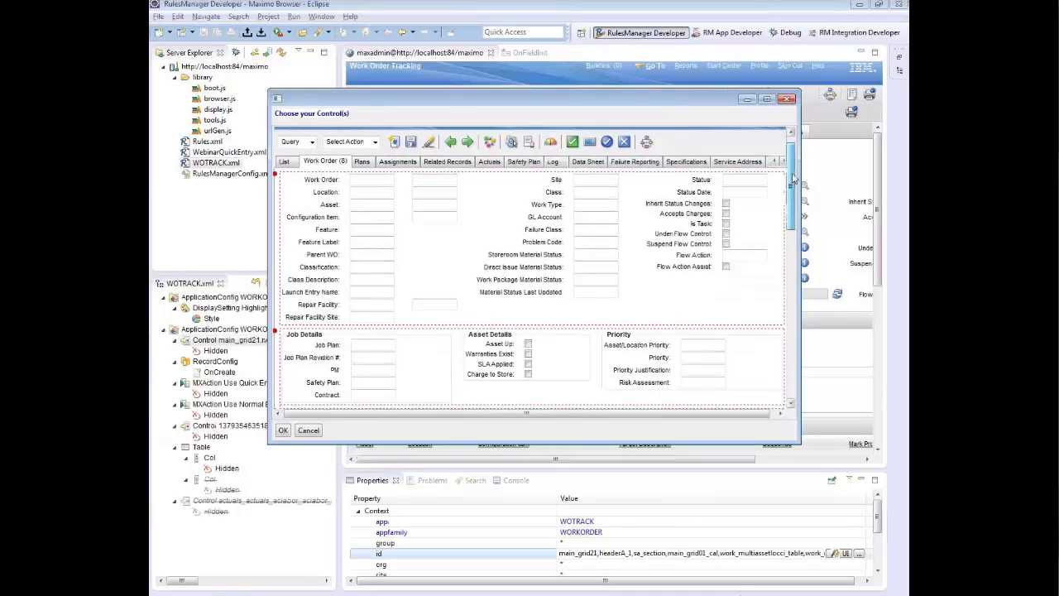
drag(792, 178, 794, 204)
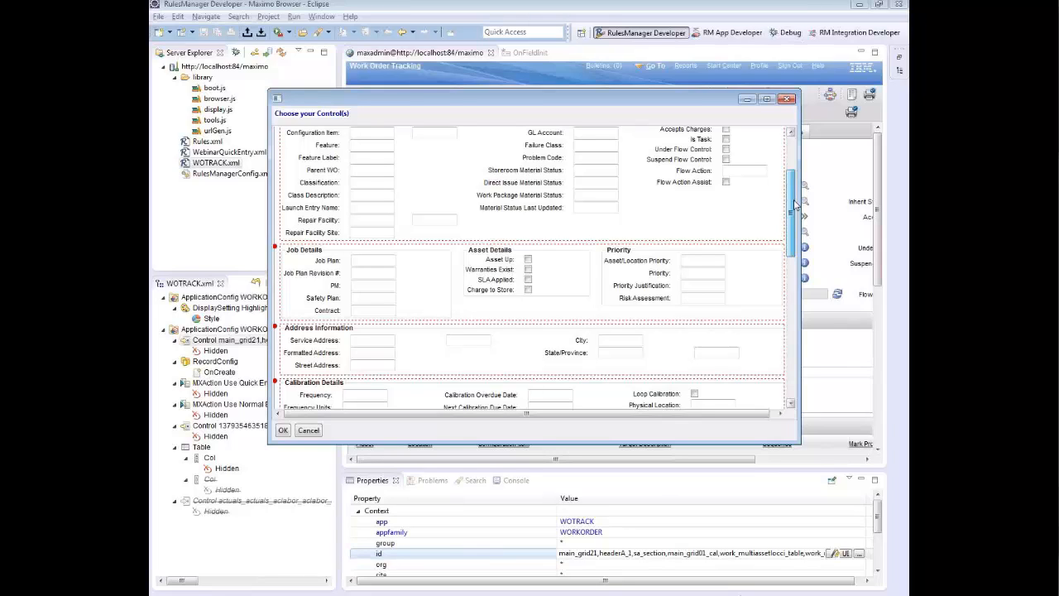
drag(794, 204, 795, 271)
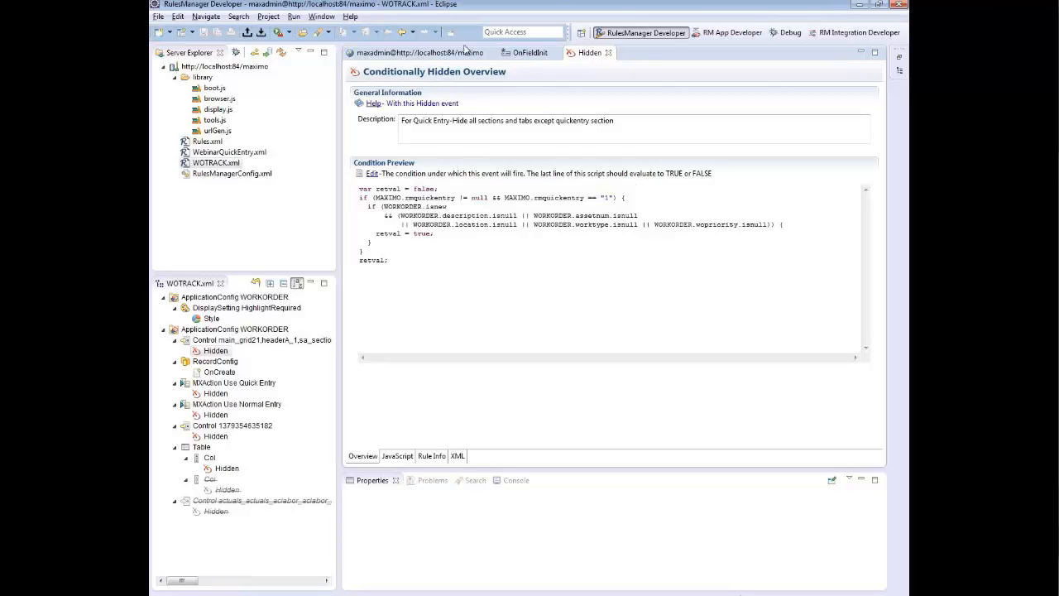
Return to the Maximo page and create another work order with the description "maximo challeng3 2"
click(430, 56)
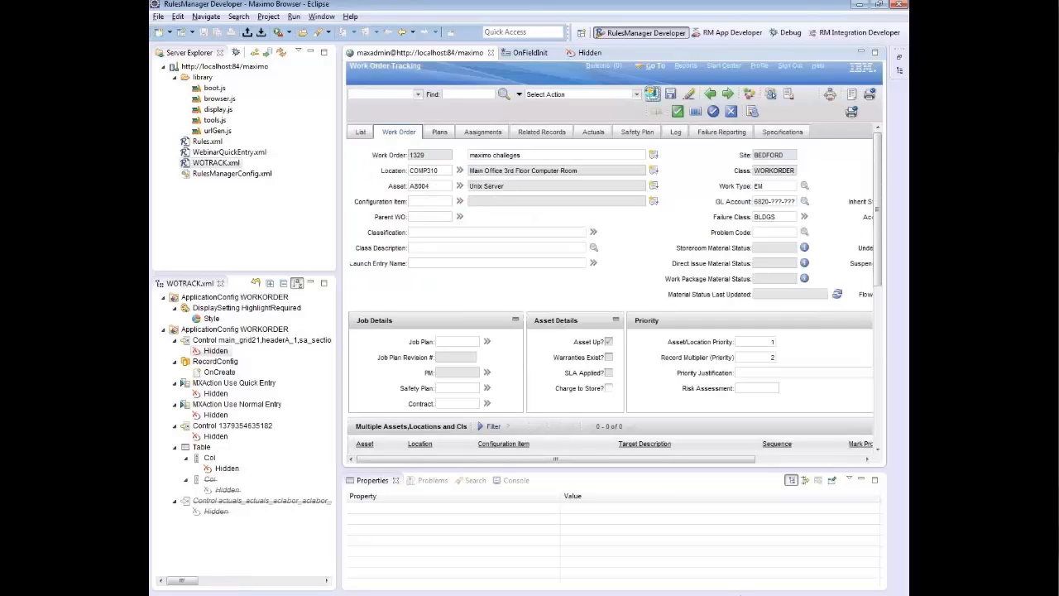
click(652, 94)
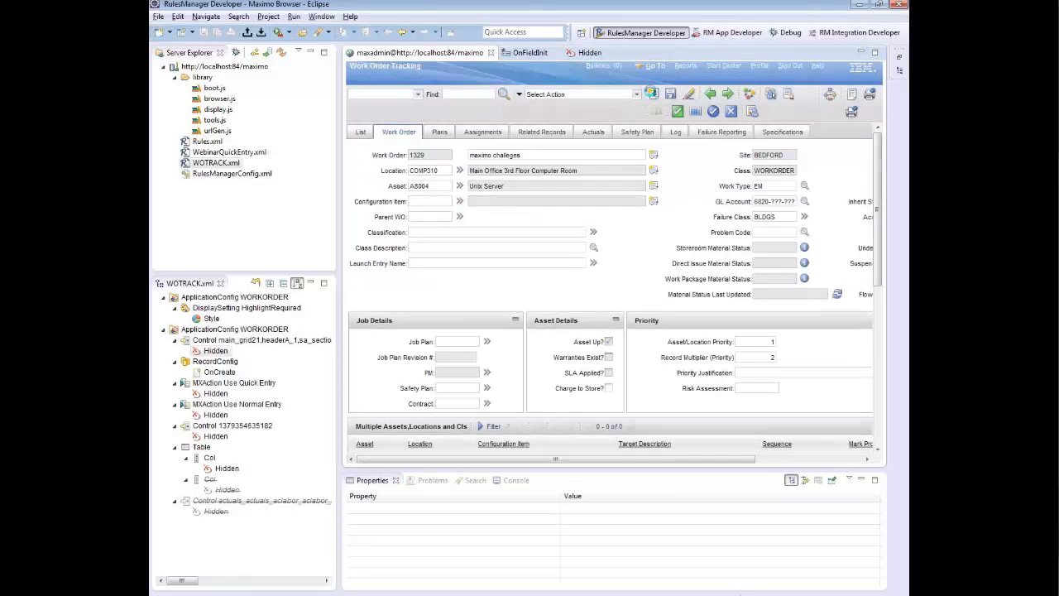
text(max)
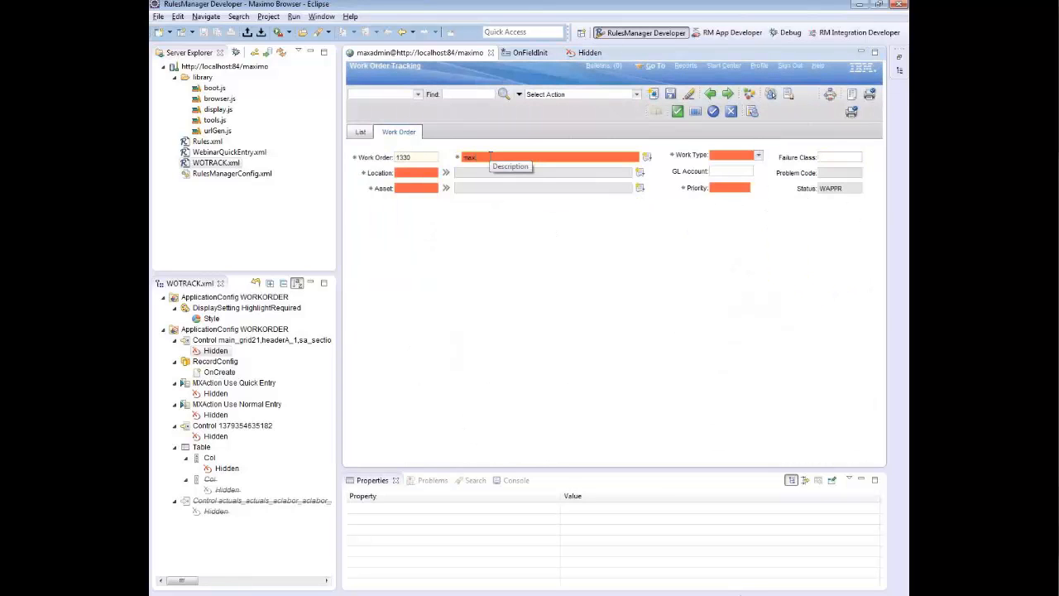
text(imo challenge)
Look up the asset for the new work order and choose 11250, the Circulation Fan
click(446, 188)
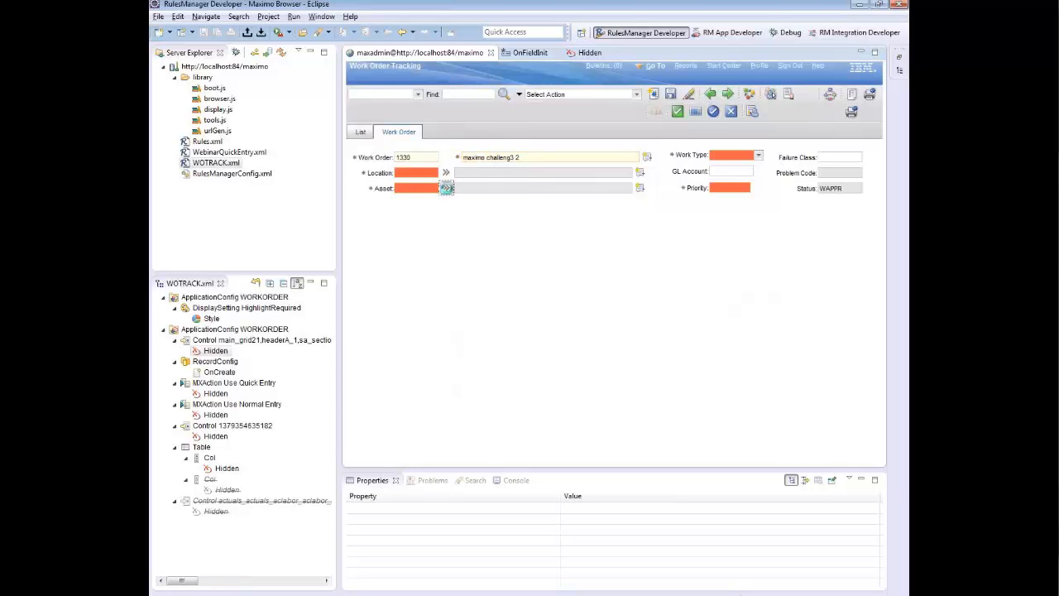
click(478, 206)
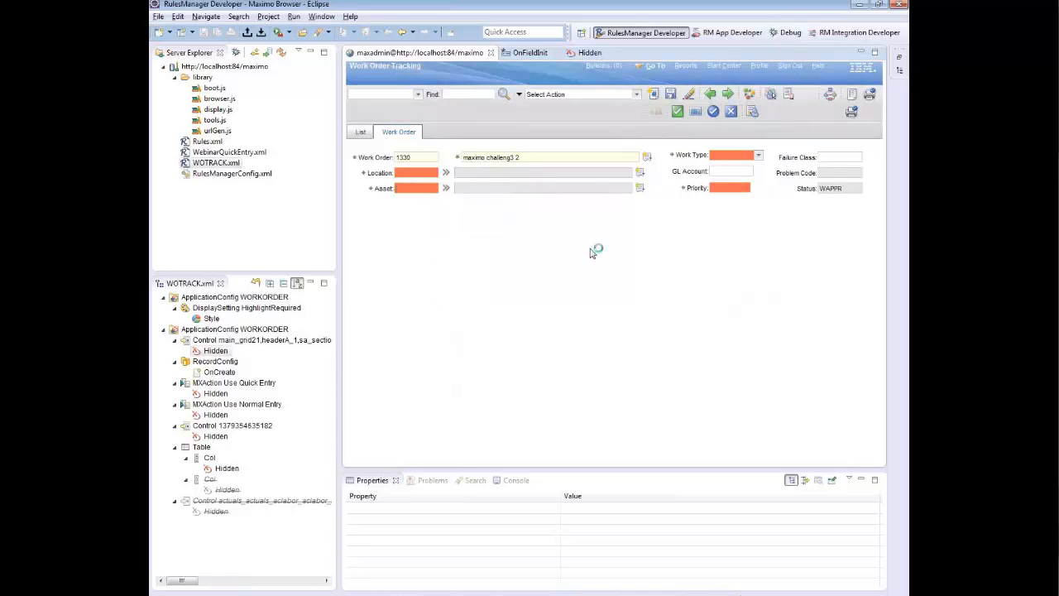
drag(451, 339, 467, 370)
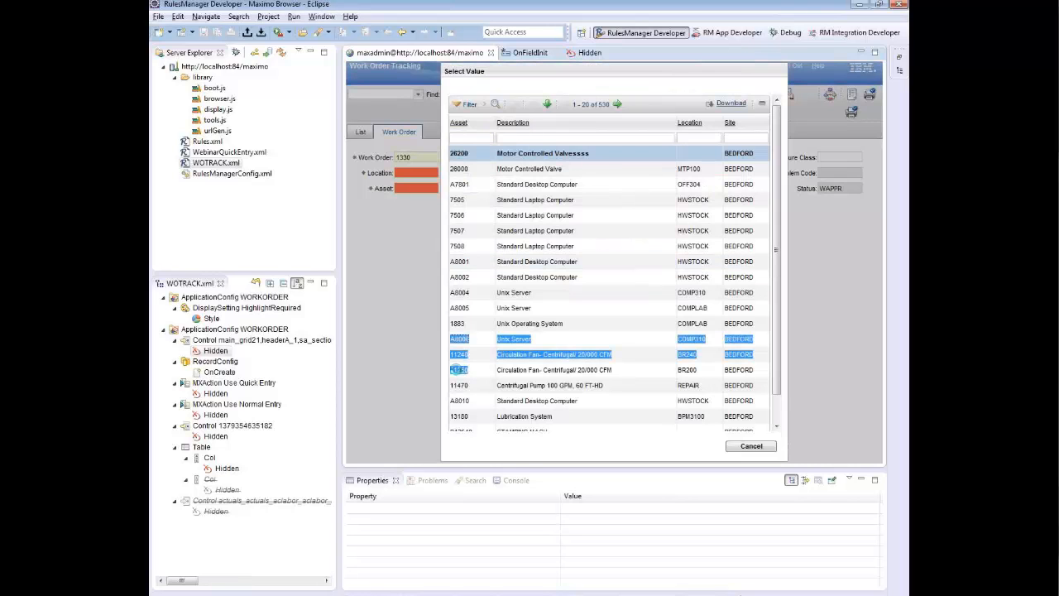
click(459, 370)
Set the second work order's work type to EM and its priority to 3
click(758, 155)
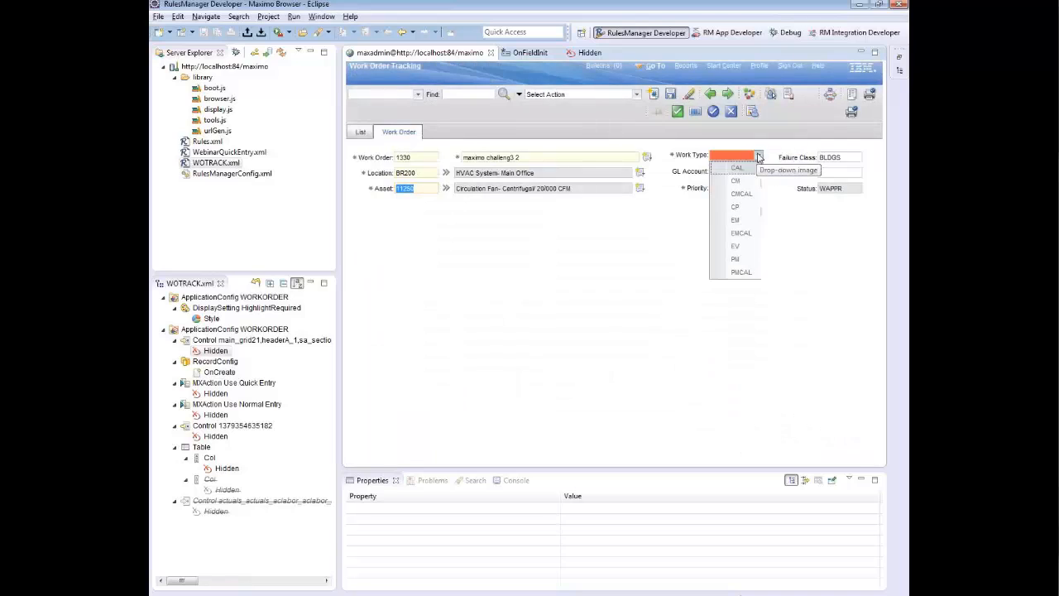
click(737, 220)
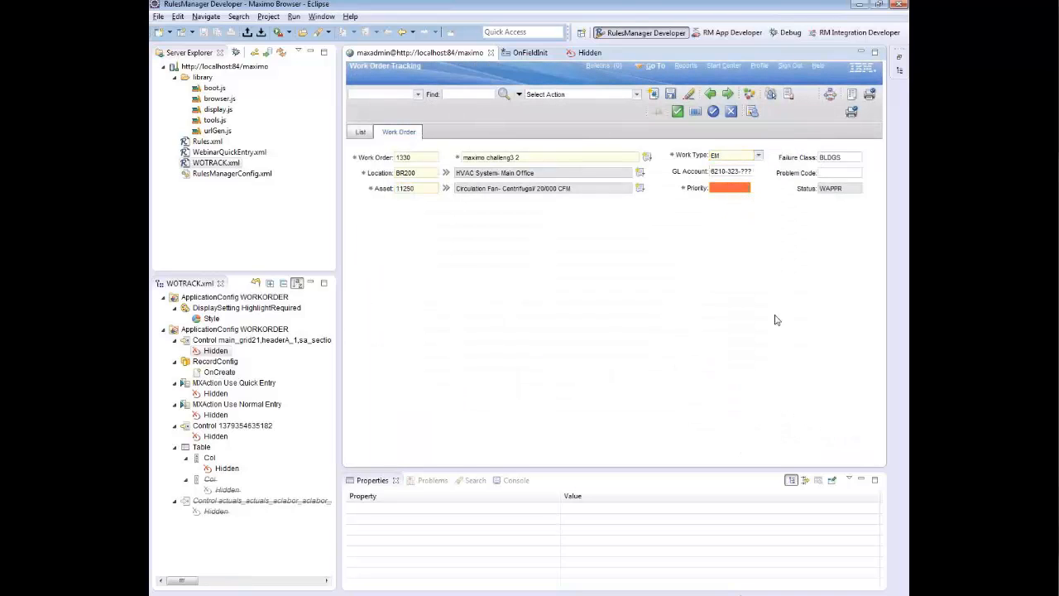
key(Tab)
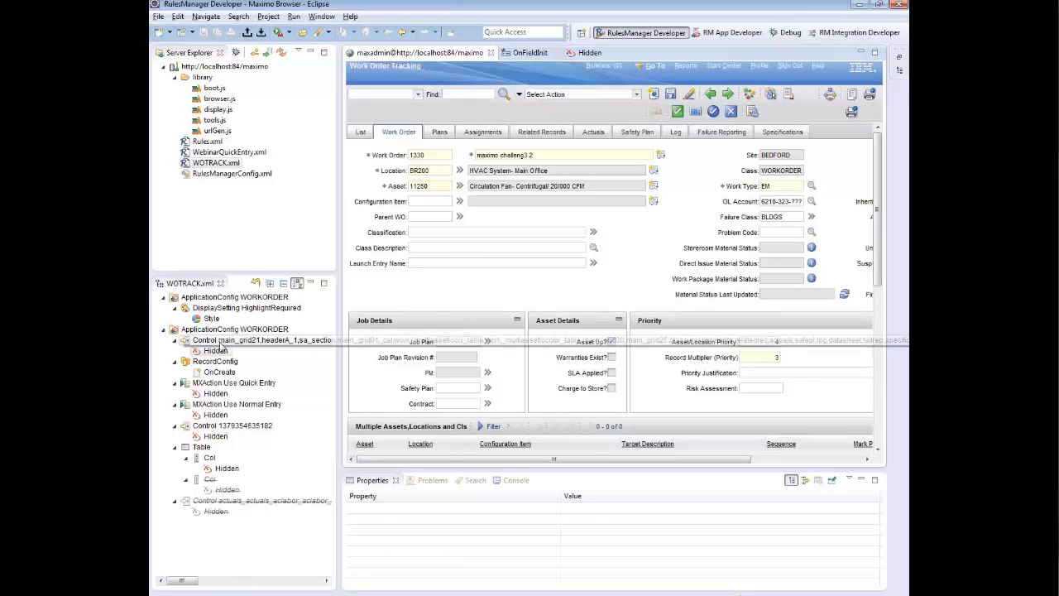
Inspect the properties of the main_grid21 Control rule in WOTRACK.xml, enlarging the properties area to read them all
click(222, 349)
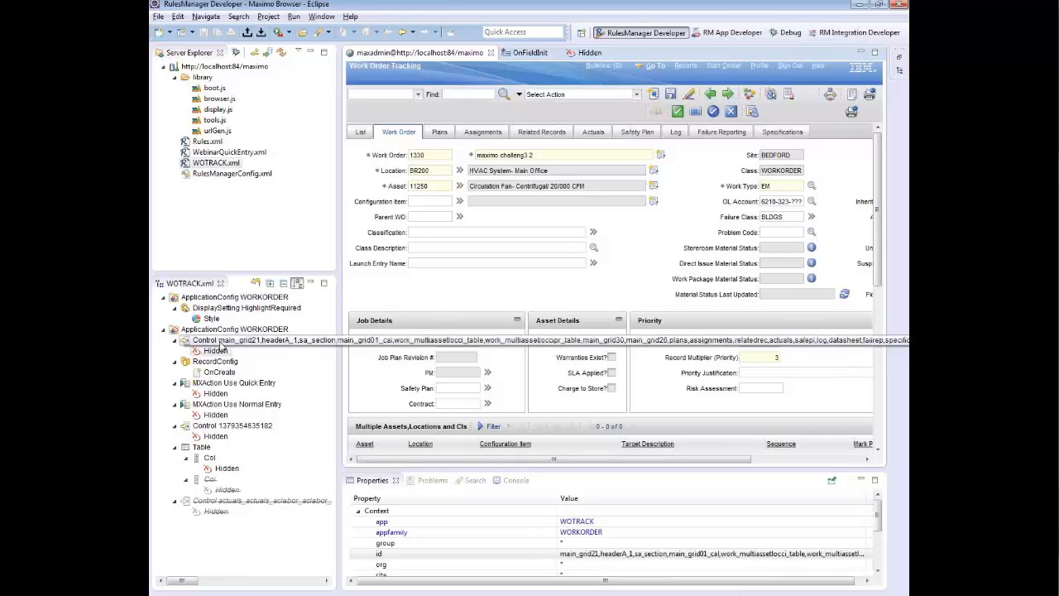
drag(546, 470, 547, 361)
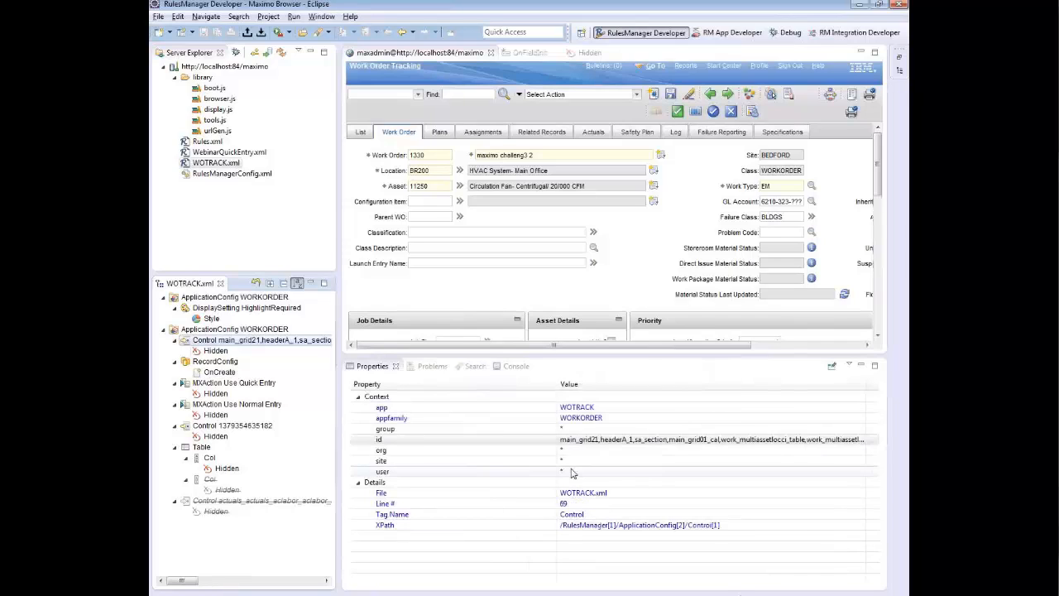
Leave for the Start Center without saving the work order, and reopen Work Order Tracking
click(720, 72)
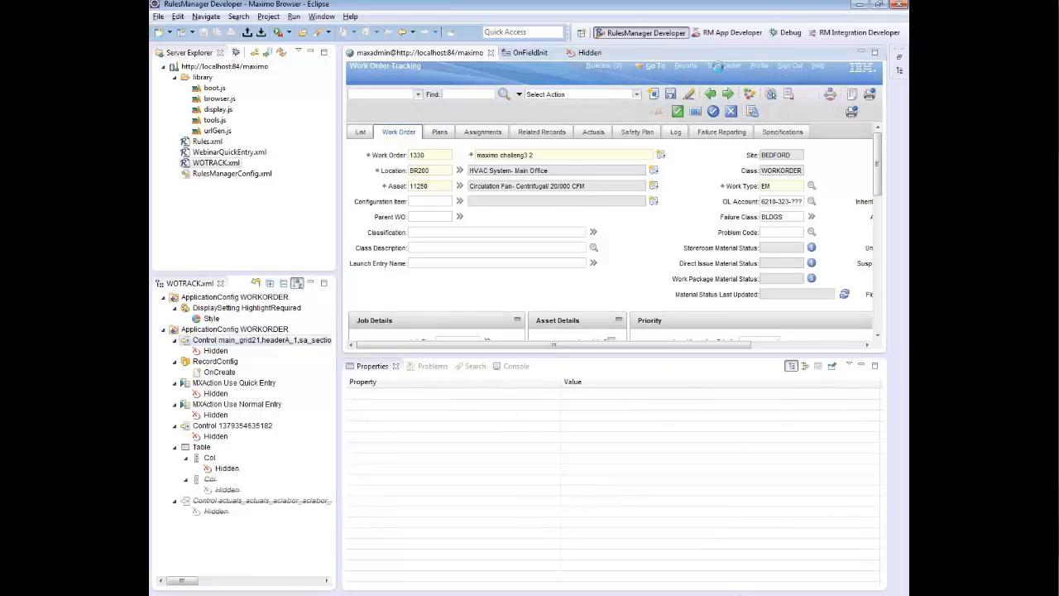
click(650, 231)
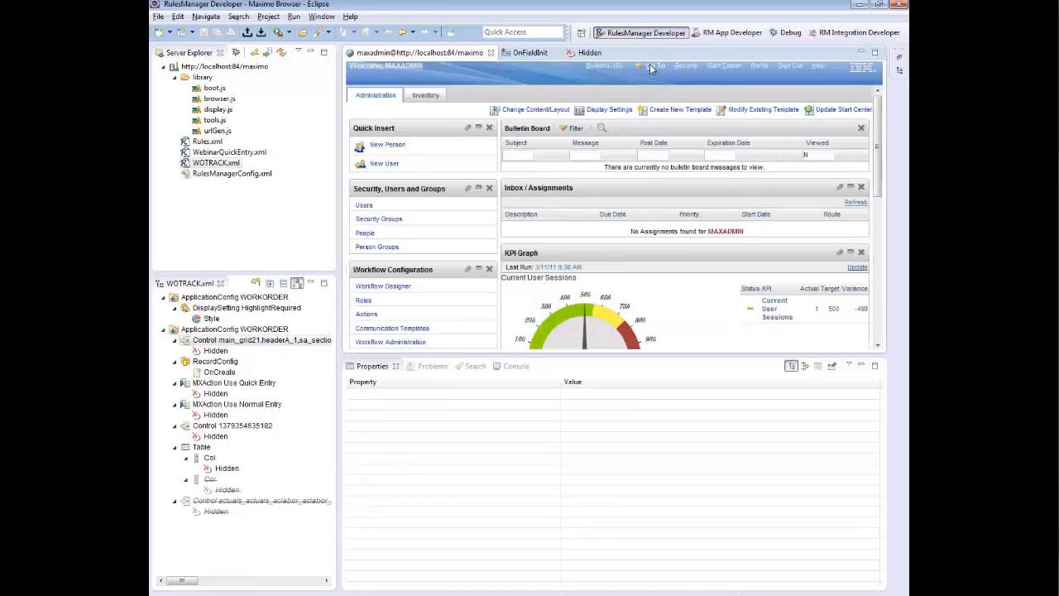
click(651, 68)
mouse_move(672, 313)
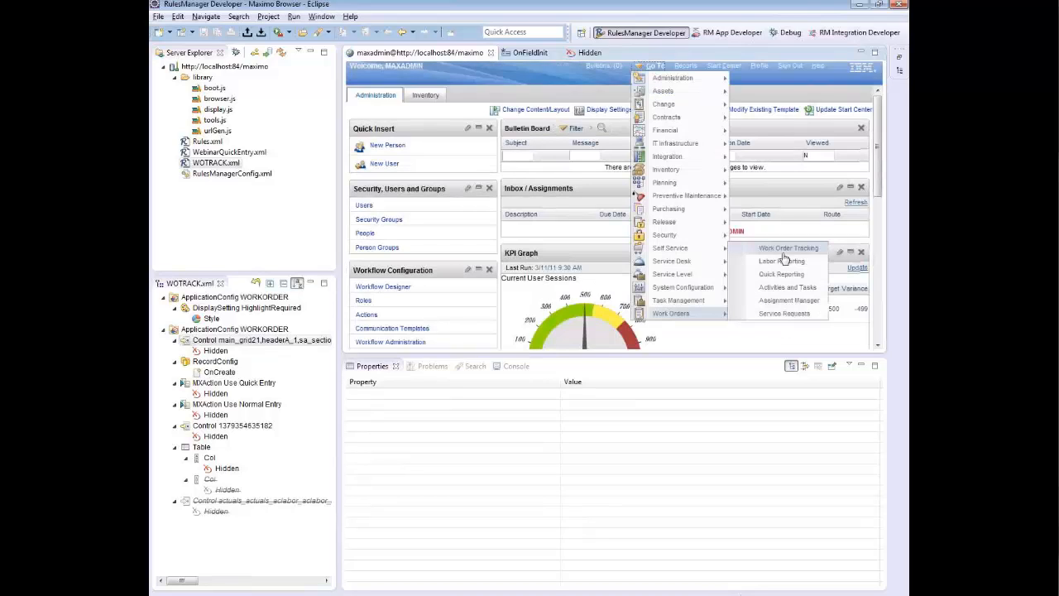
click(783, 251)
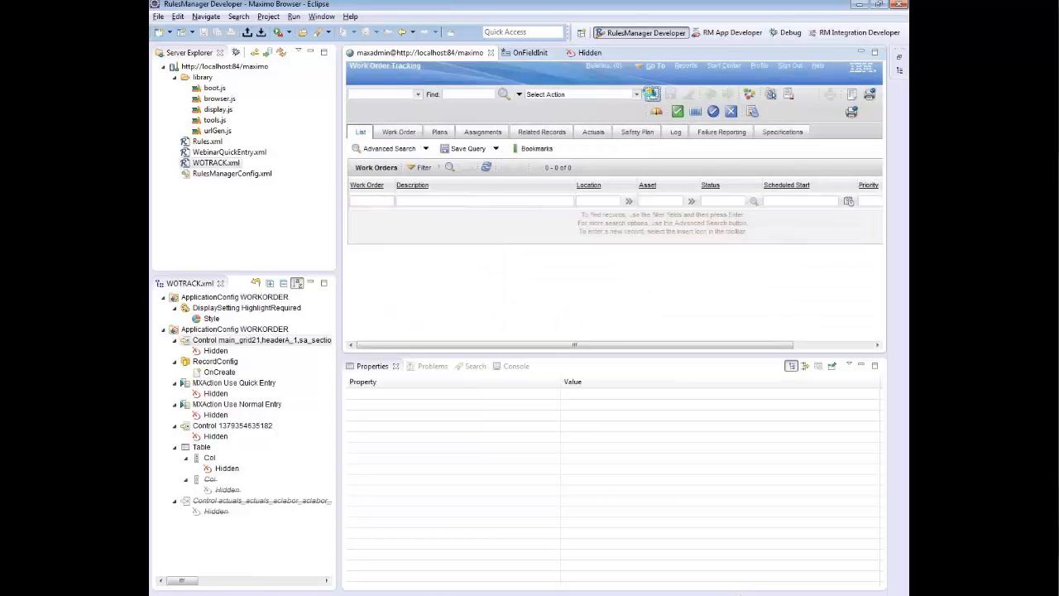
Start a blank work order in quick entry mode and clear it without saving
click(651, 94)
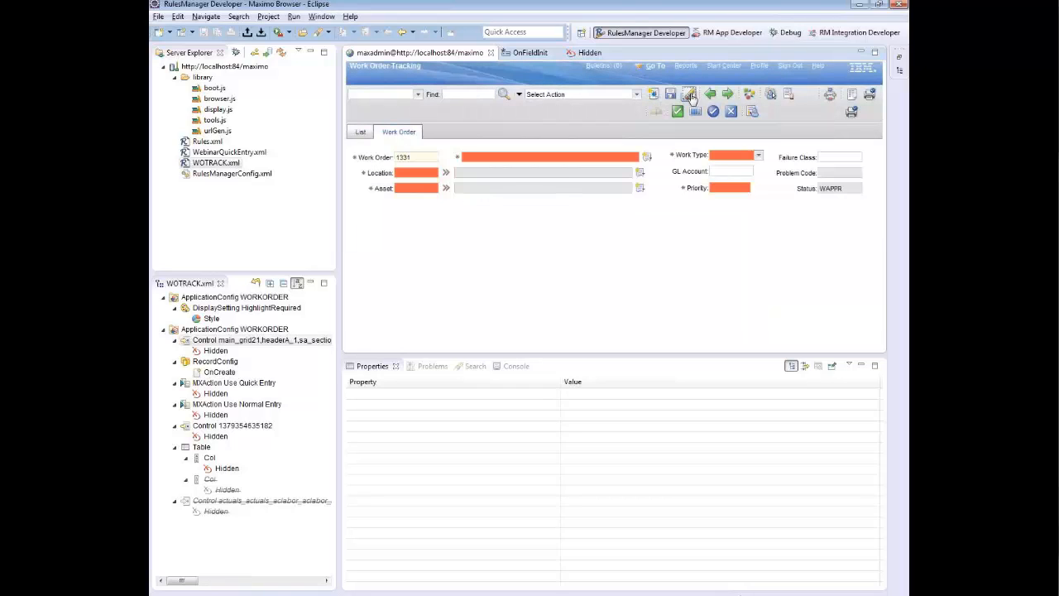
click(689, 94)
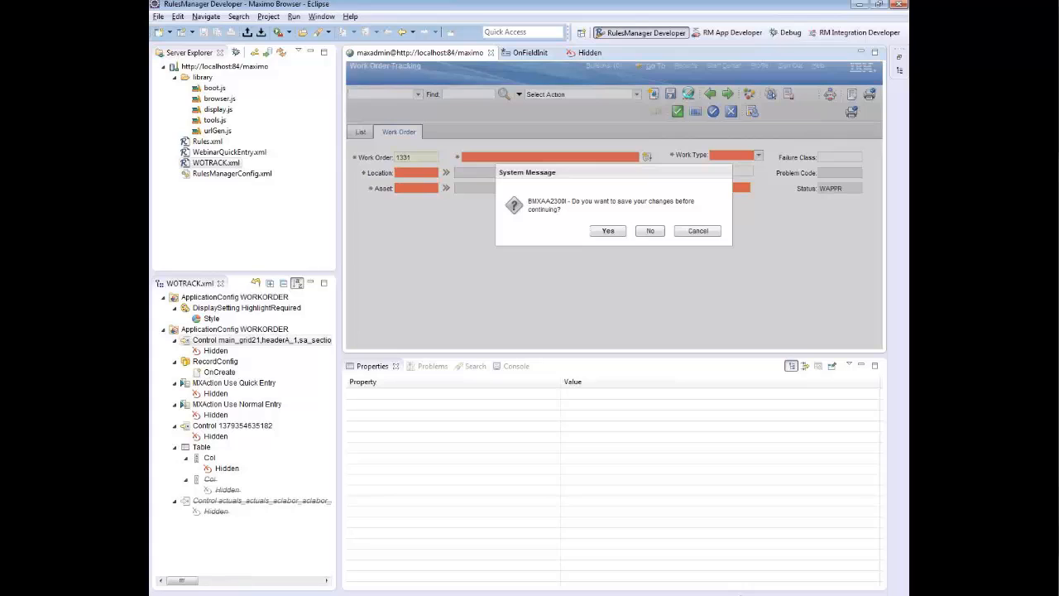
click(653, 232)
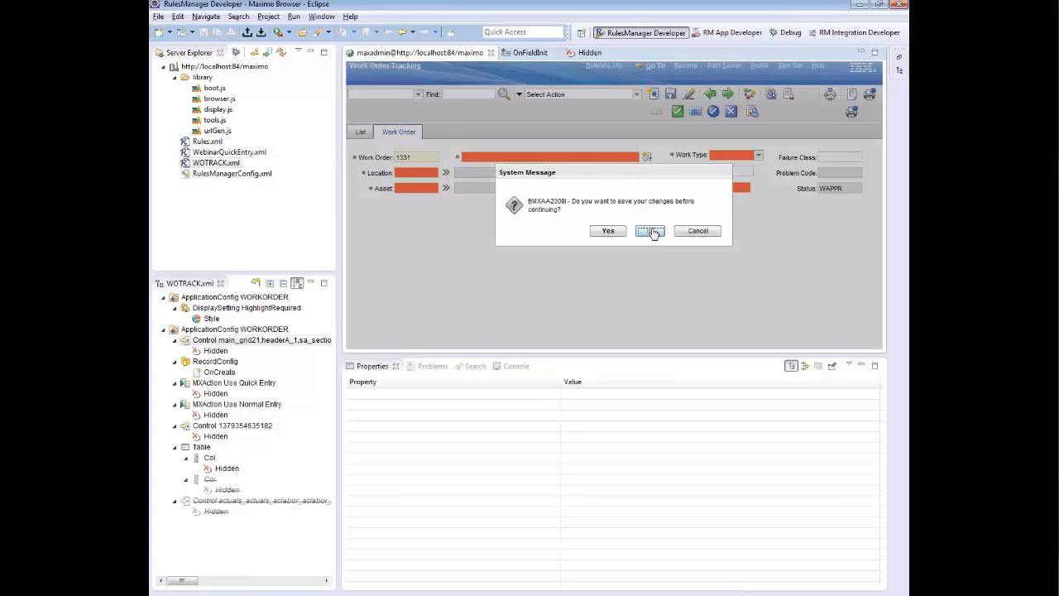
Switch back to normal entry and test it with a new work order, discarding that record without saving
click(597, 95)
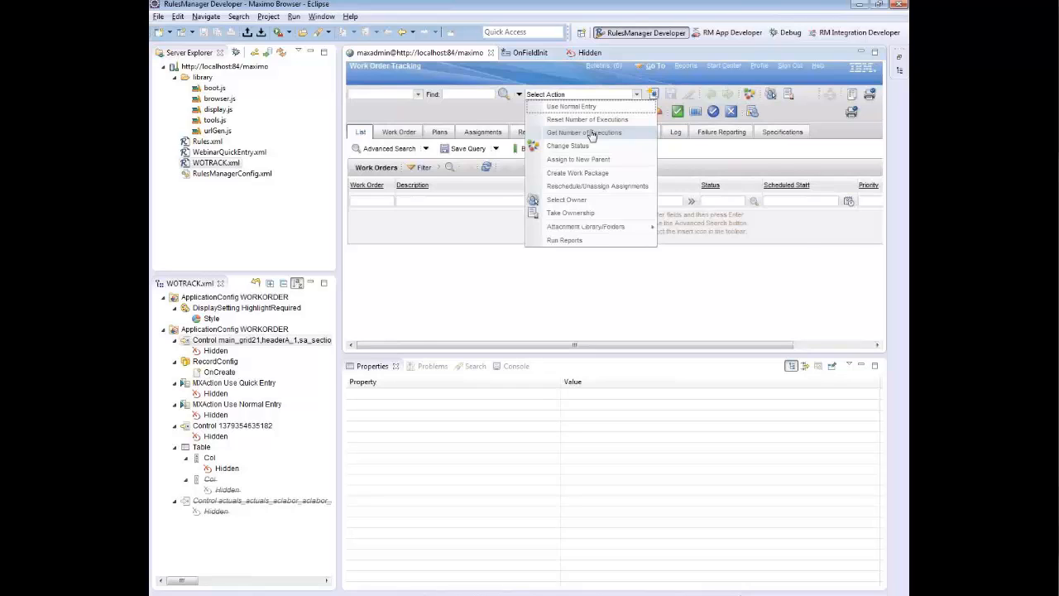
click(592, 134)
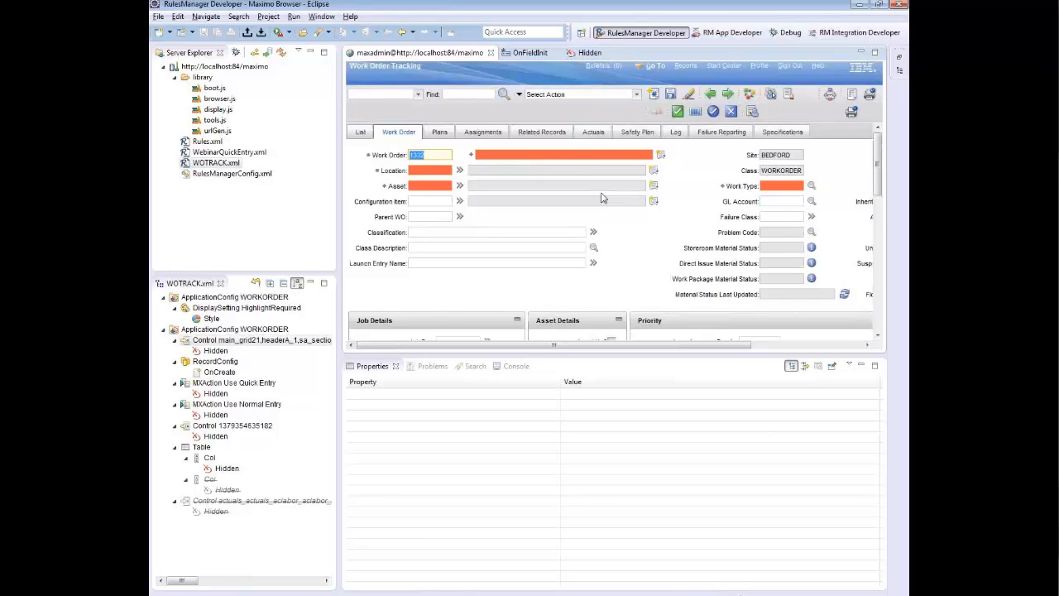
click(688, 96)
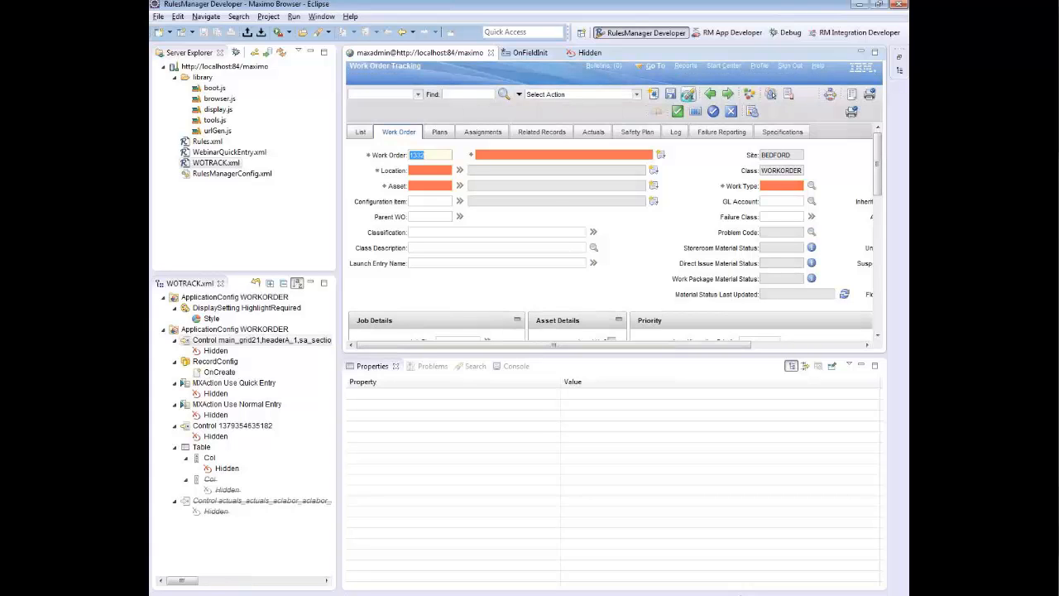
click(648, 233)
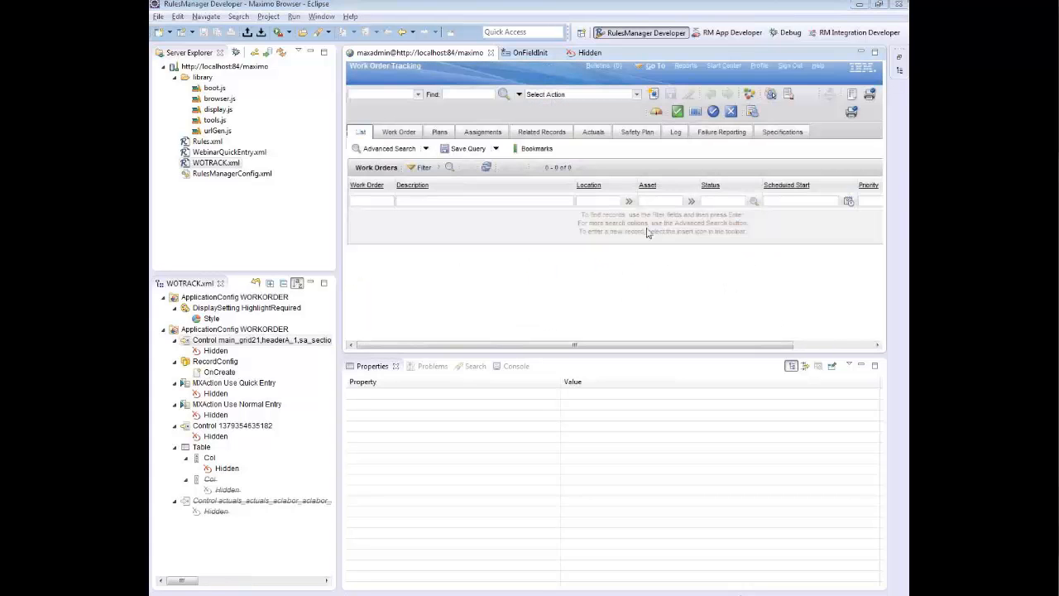